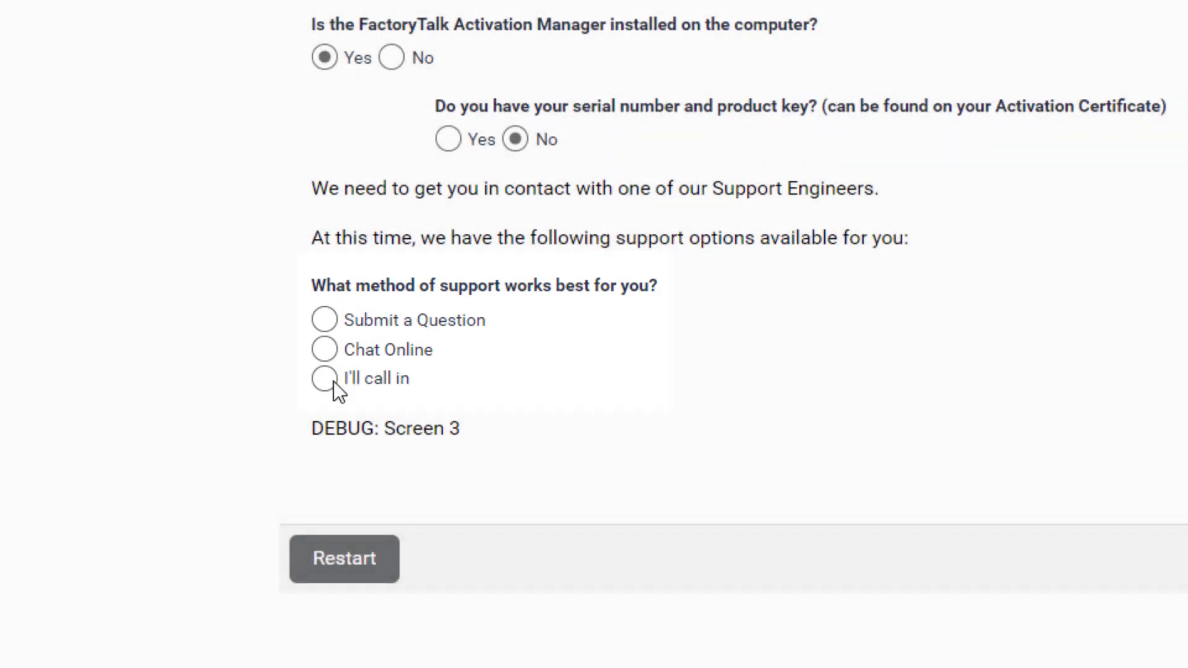
# - Choose 'I'll call in' as the support method
pyautogui.click(262, 456)
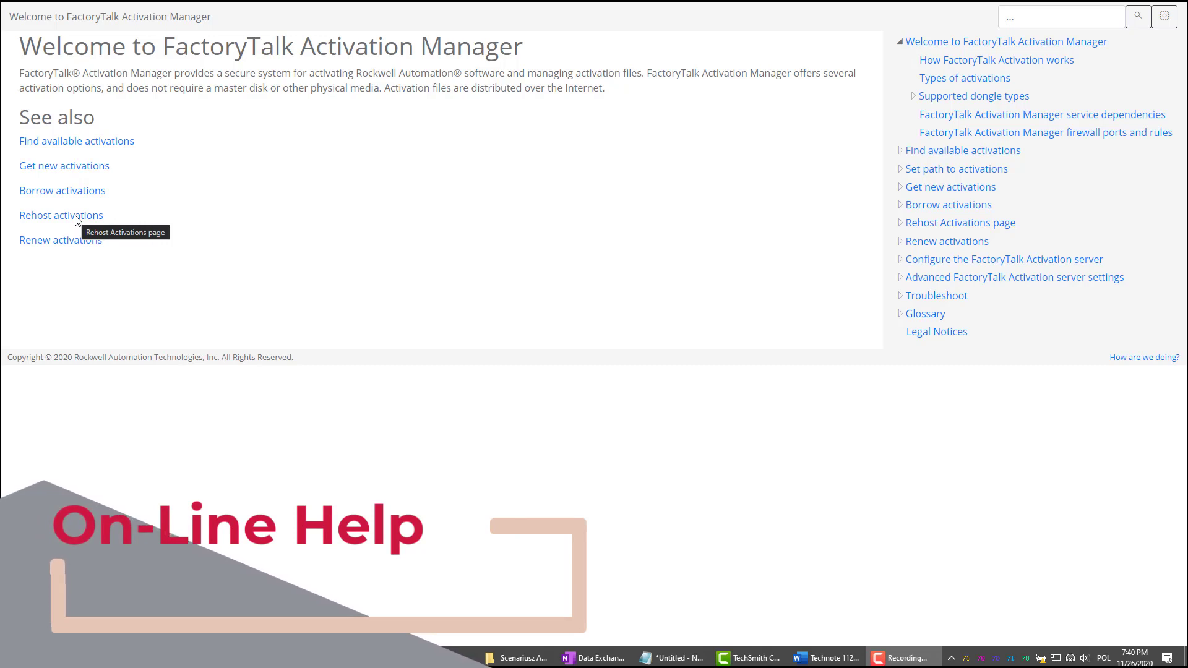
# - Read the Rehost Activations topic and its rehosting-with and without-Internet subtopics
pyautogui.click(76, 218)
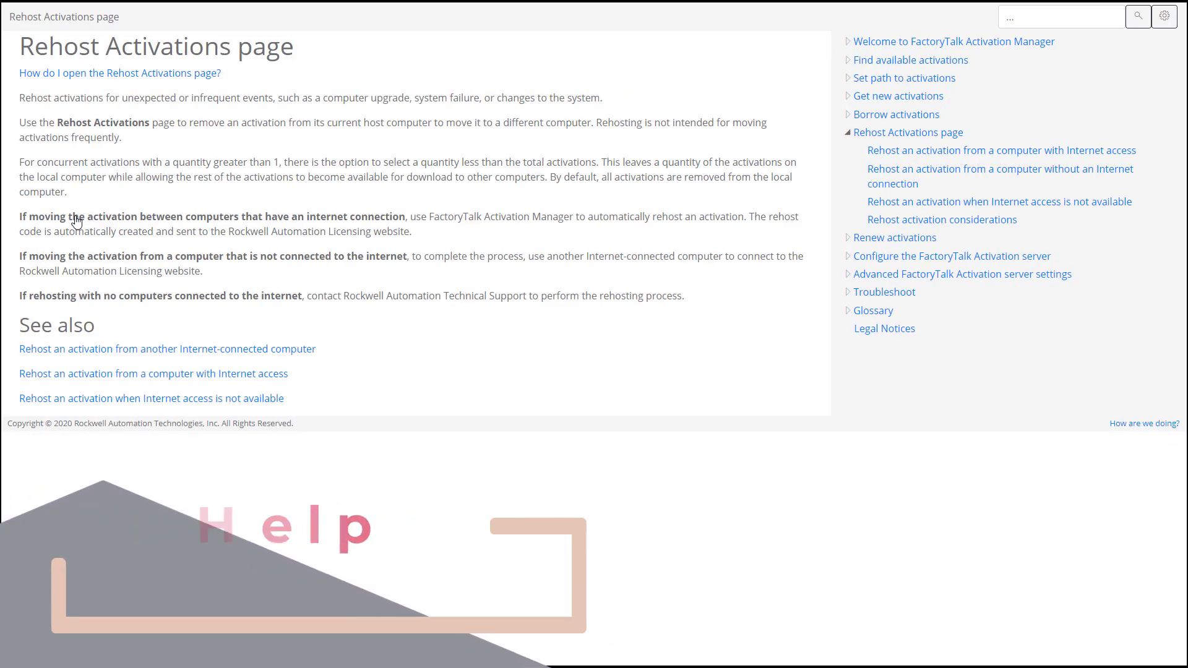
pyautogui.click(94, 374)
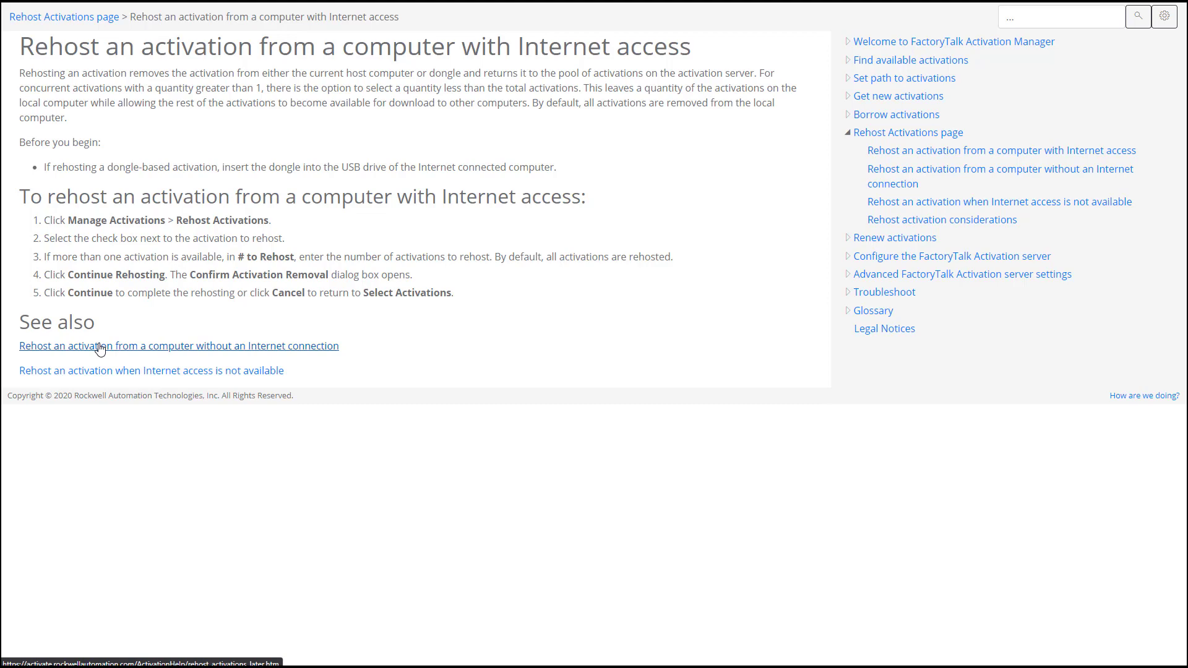
pyautogui.click(100, 346)
pyautogui.scroll(-3, 100, 347)
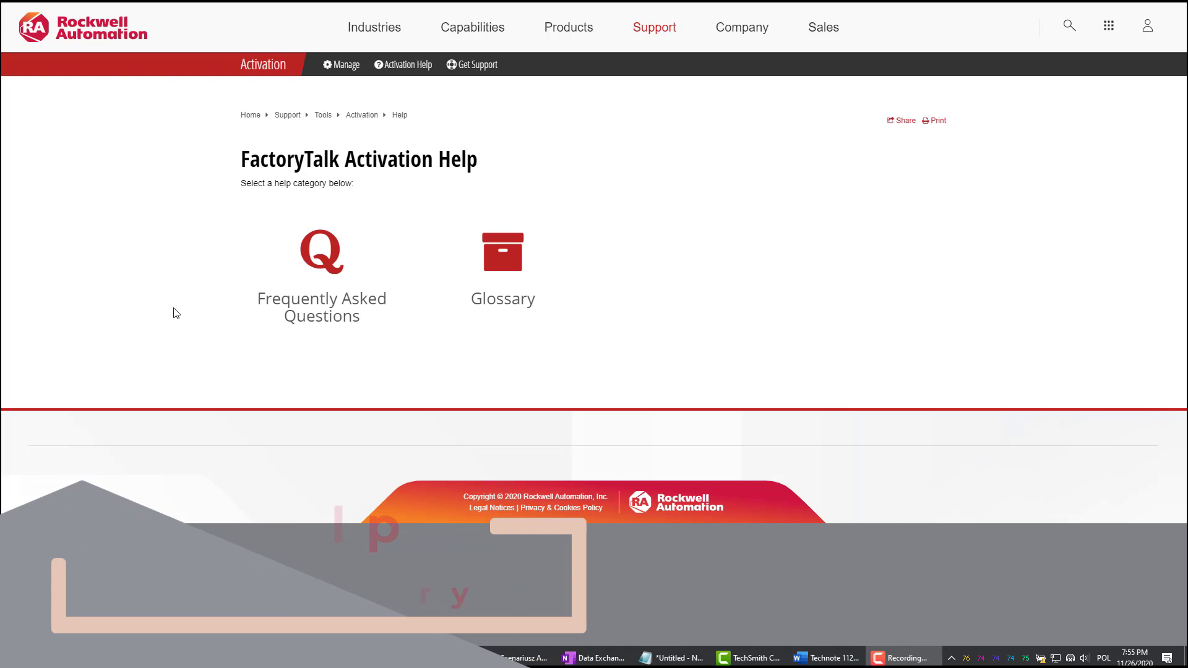
# - Browse the Frequently Asked Questions and the Glossary of activation terms
pyautogui.click(332, 280)
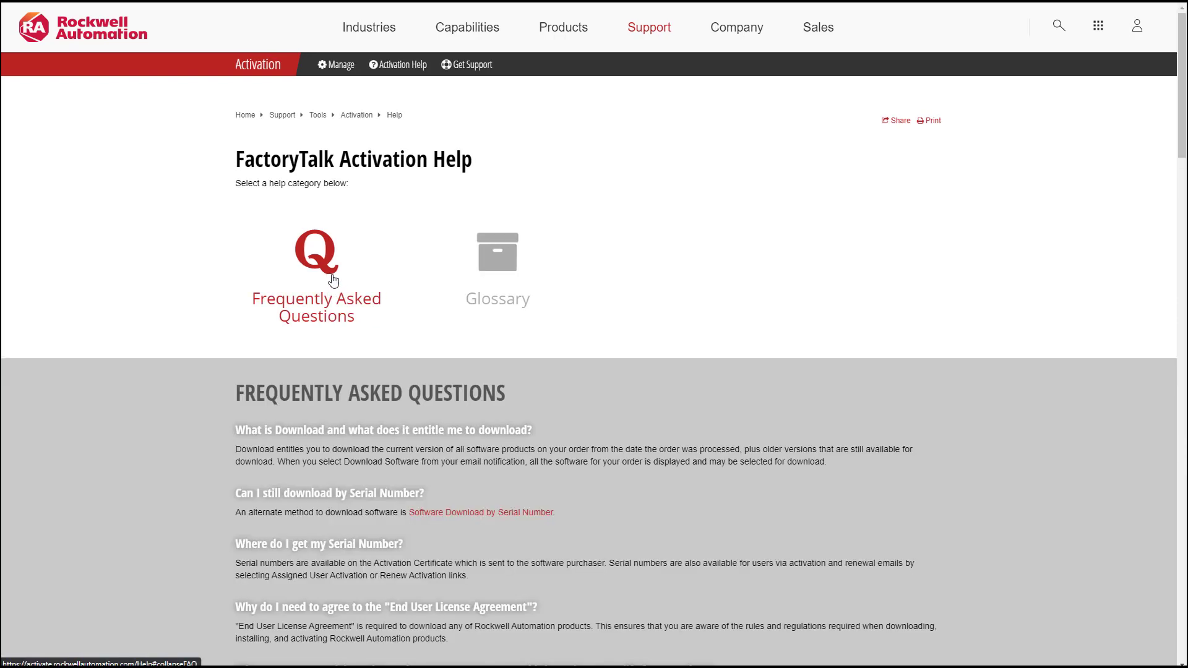
pyautogui.scroll(-1, 332, 276)
pyautogui.scroll(-2, 333, 274)
pyautogui.scroll(-1, 332, 275)
pyautogui.scroll(-2, 332, 274)
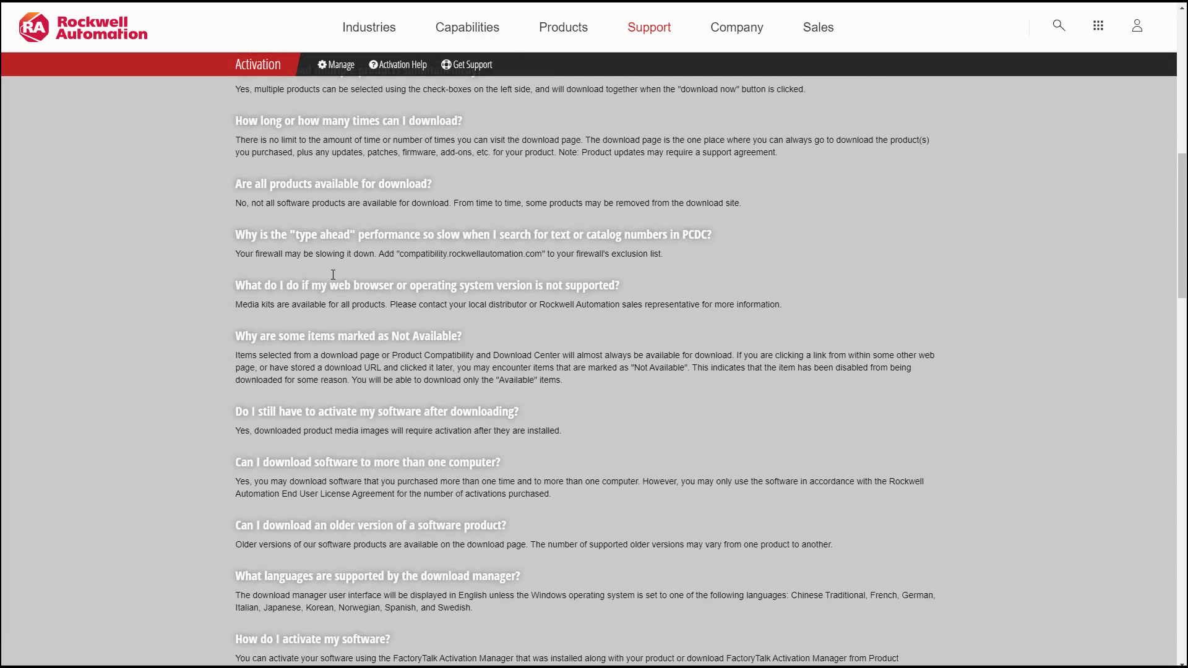
pyautogui.scroll(-1, 332, 275)
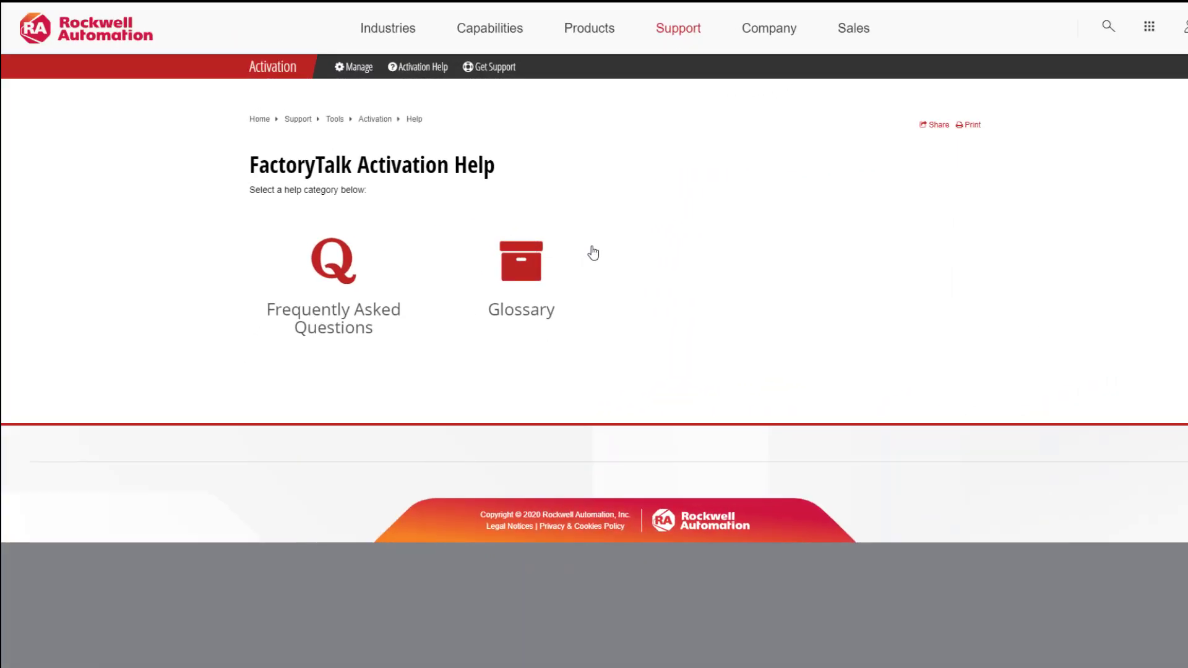
pyautogui.click(533, 256)
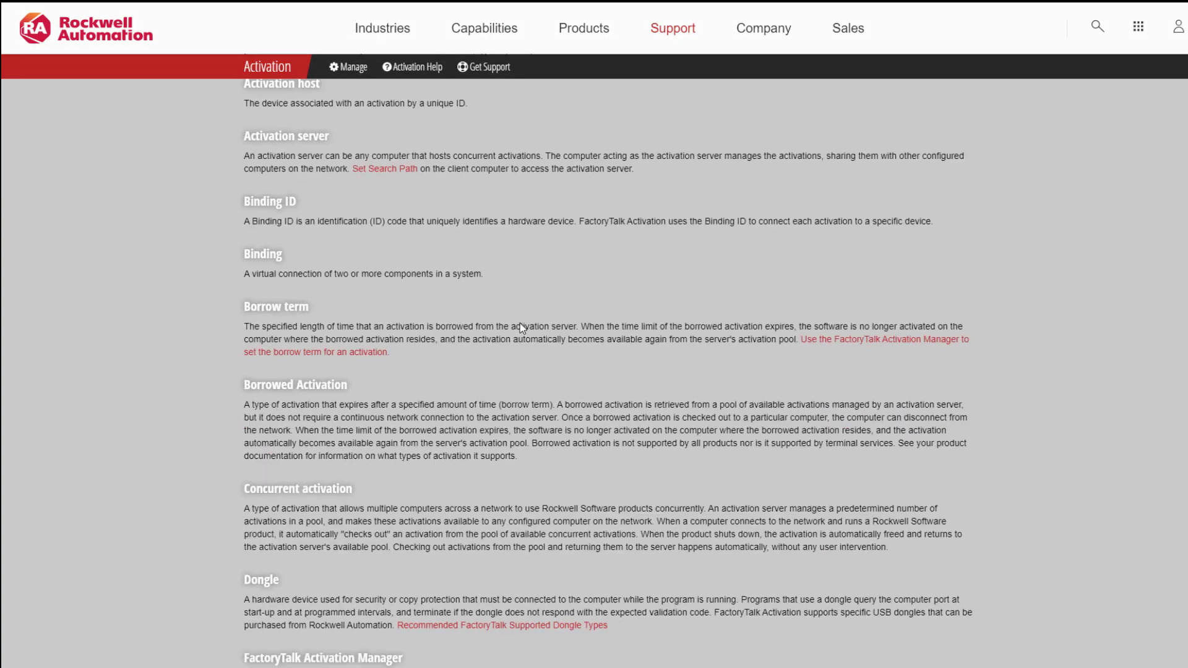
pyautogui.scroll(-1, 520, 324)
pyautogui.scroll(-3, 519, 323)
pyautogui.scroll(-1, 520, 322)
pyautogui.scroll(-1, 520, 324)
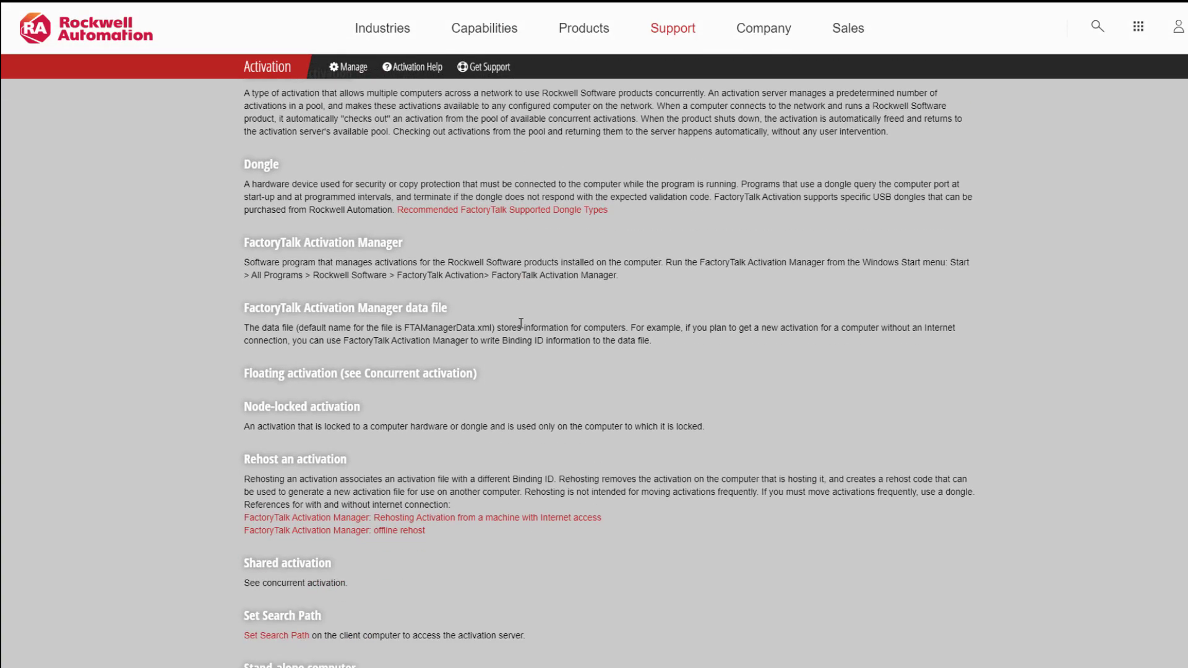
pyautogui.scroll(-3, 520, 323)
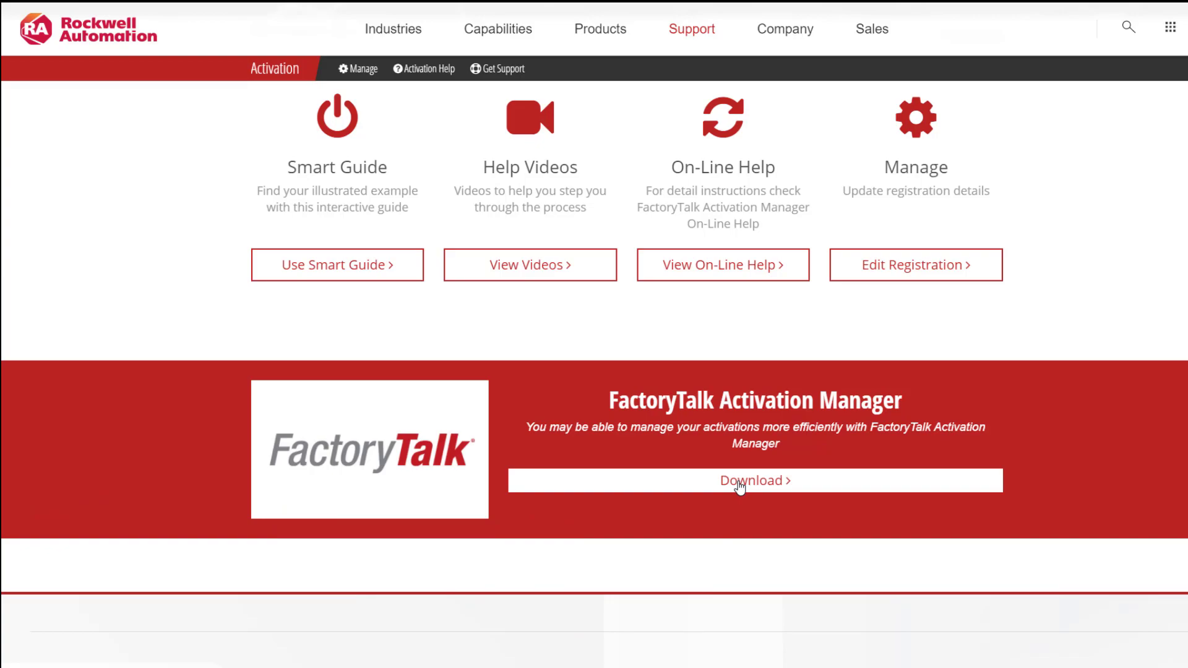
# - Select the FactoryTalk Activation 4.05.01 files and view them in the download cart
pyautogui.click(739, 486)
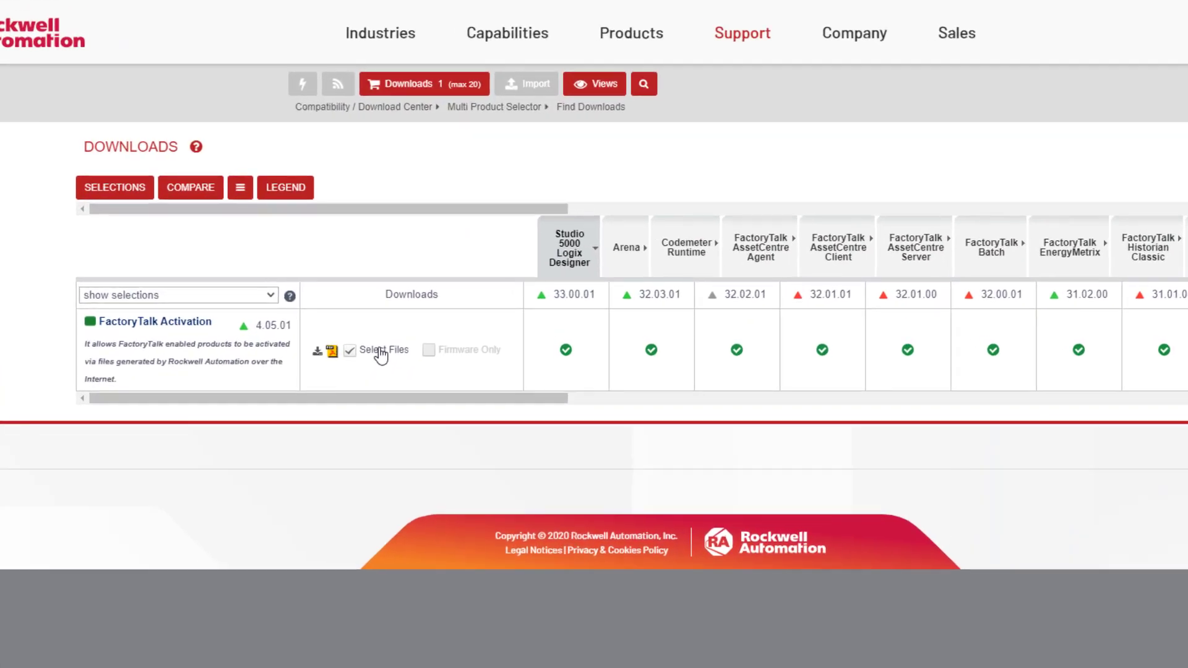
pyautogui.click(381, 351)
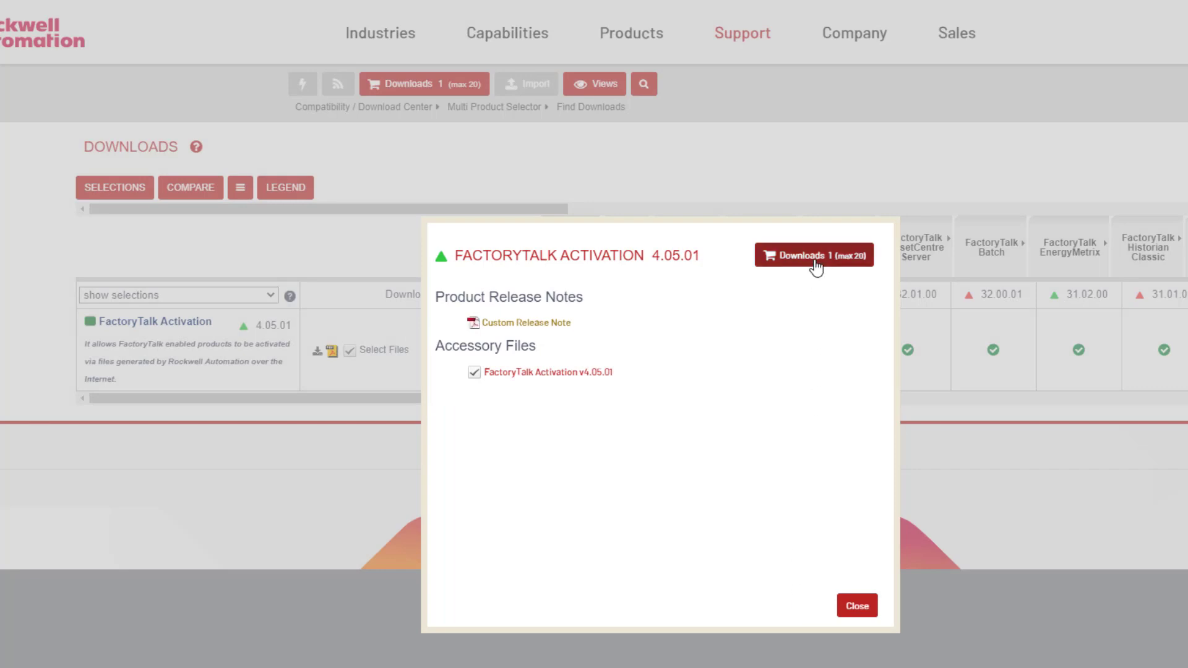
pyautogui.click(815, 267)
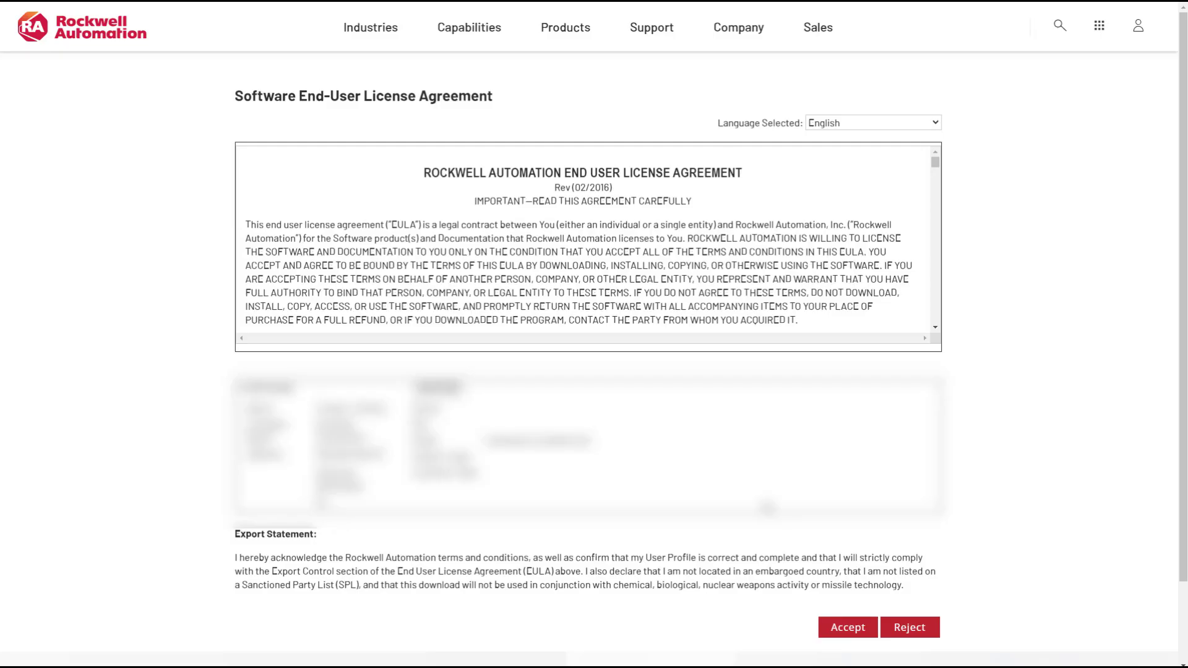
# - Accept the EULA and choose Direct Download through the browser
pyautogui.click(838, 631)
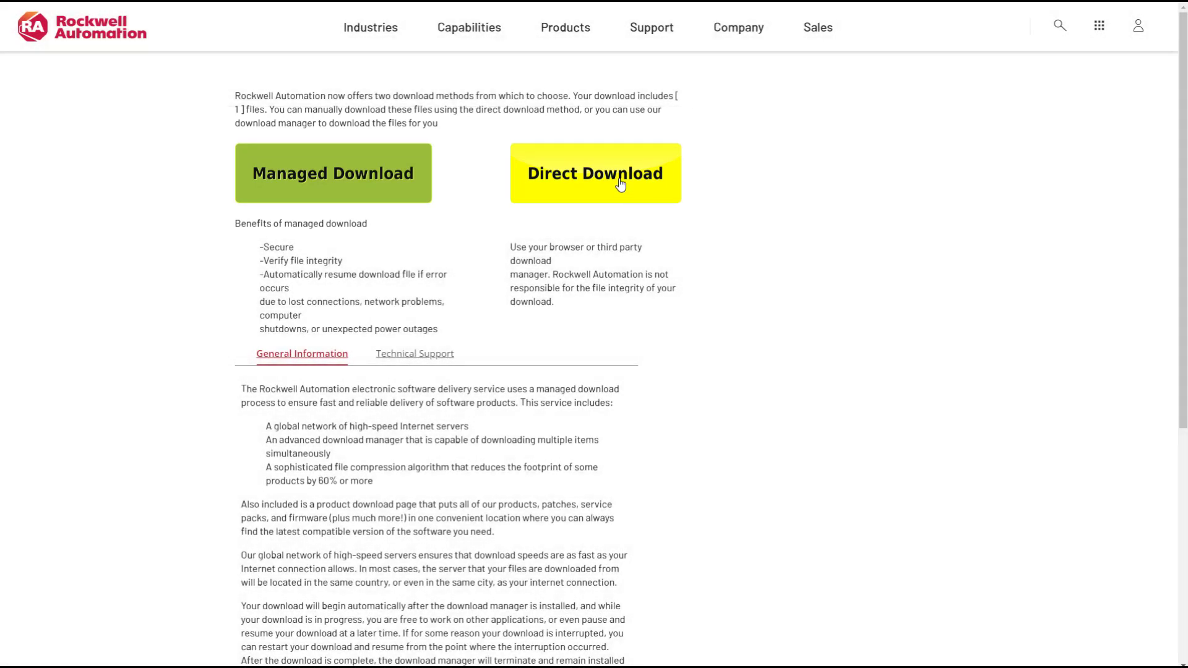
pyautogui.click(621, 183)
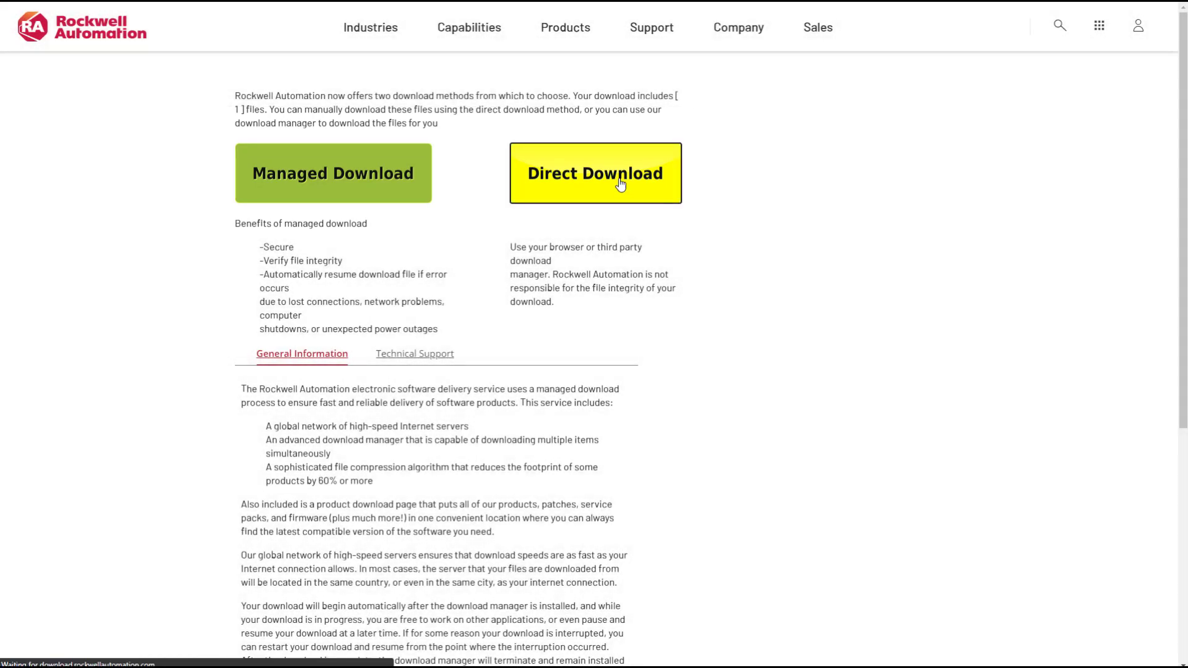